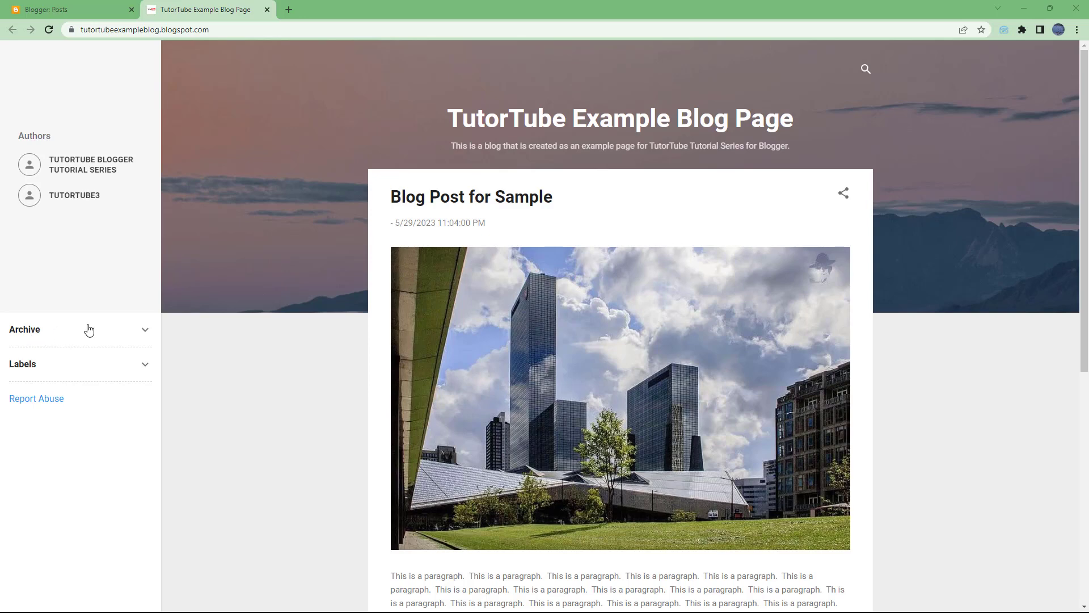
- Expand the Archive list, open May 2023, and scroll through its posts and back up
left_click(80, 338)
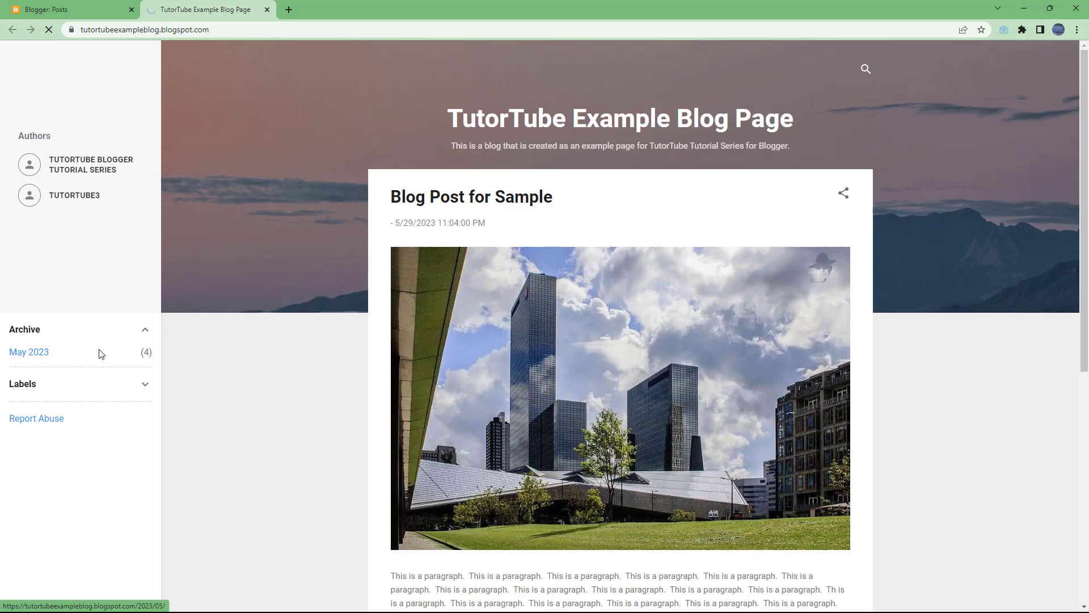
left_click(47, 359)
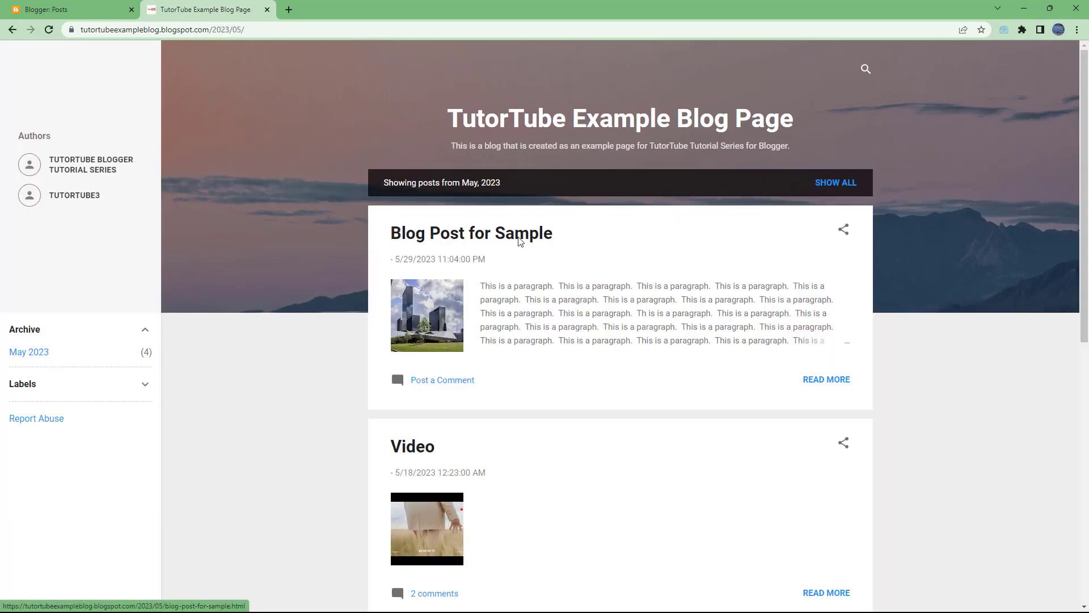
scroll(661, 297, "down", 1)
scroll(661, 297, "down", 9)
scroll(660, 295, "up", 7)
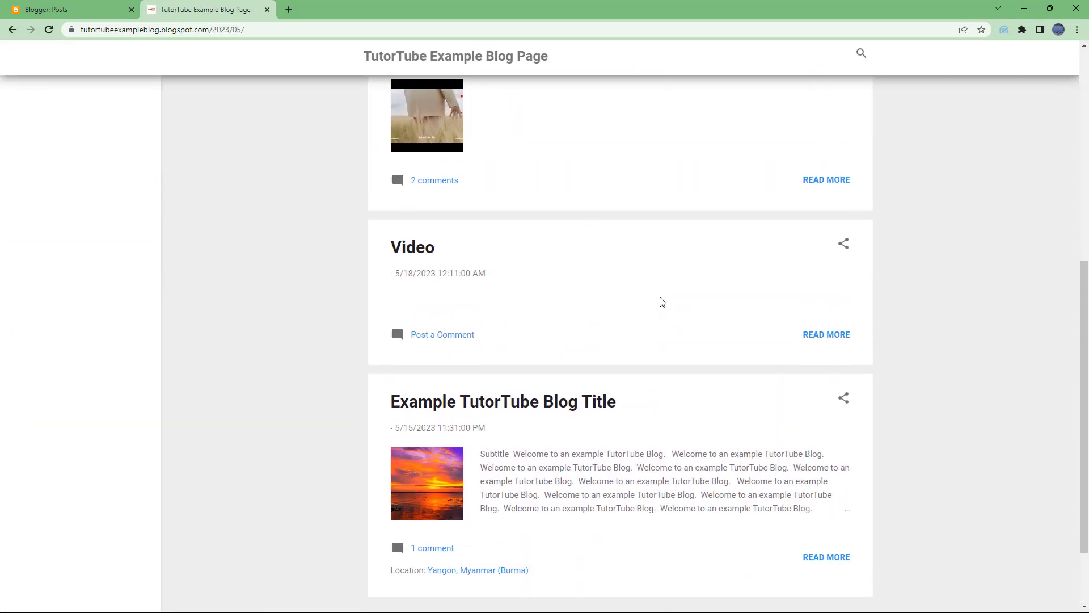
scroll(661, 301, "up", 2)
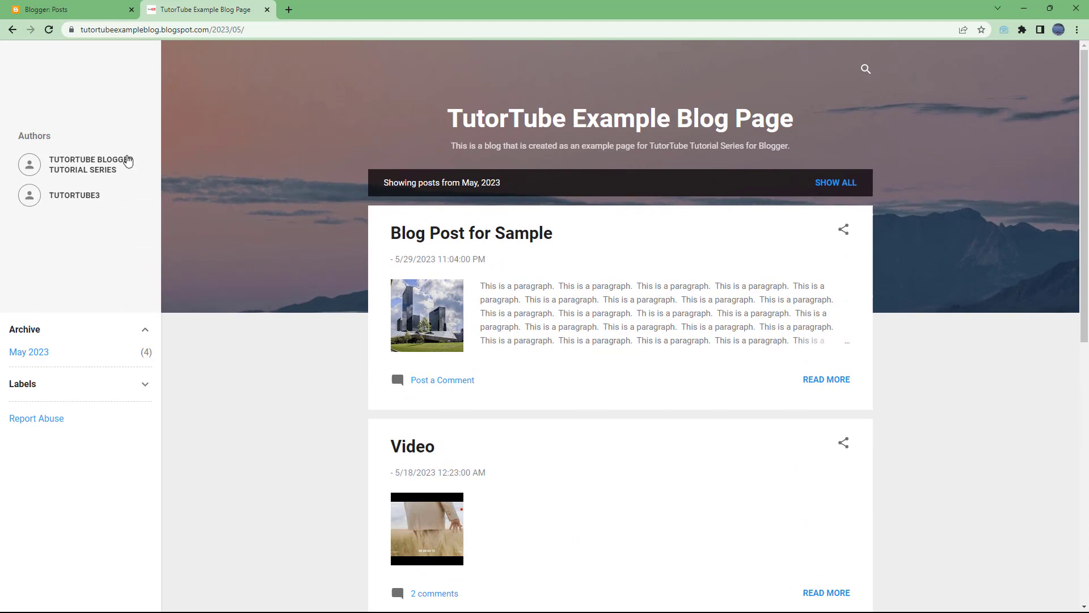
- Publish the five untitled drafts, including the May 29 and Jun 1 ones, then return to the blog
left_click(85, 10)
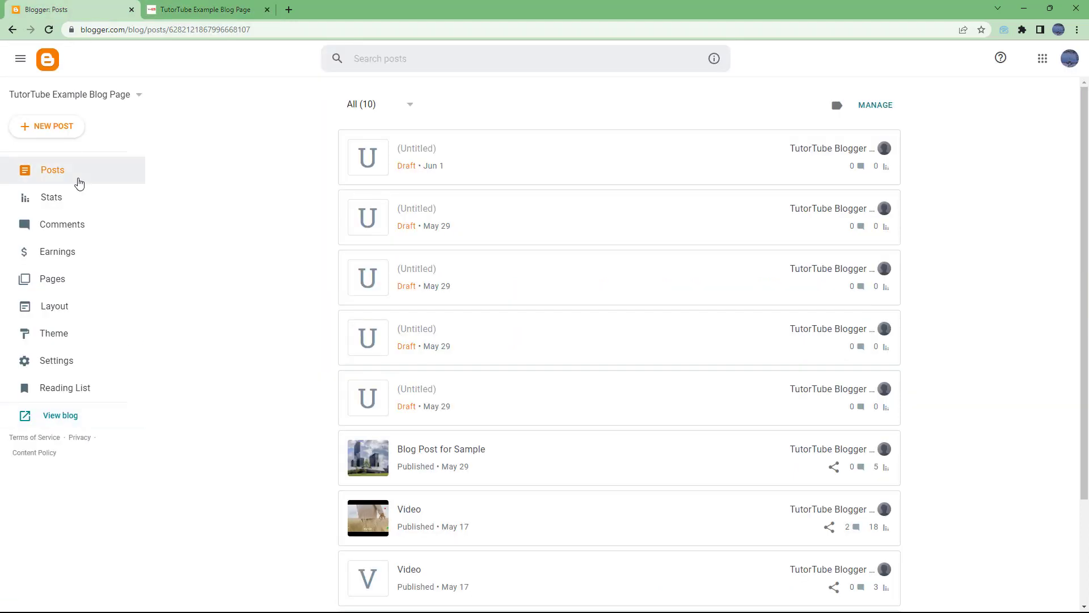
mouse_move(856, 159)
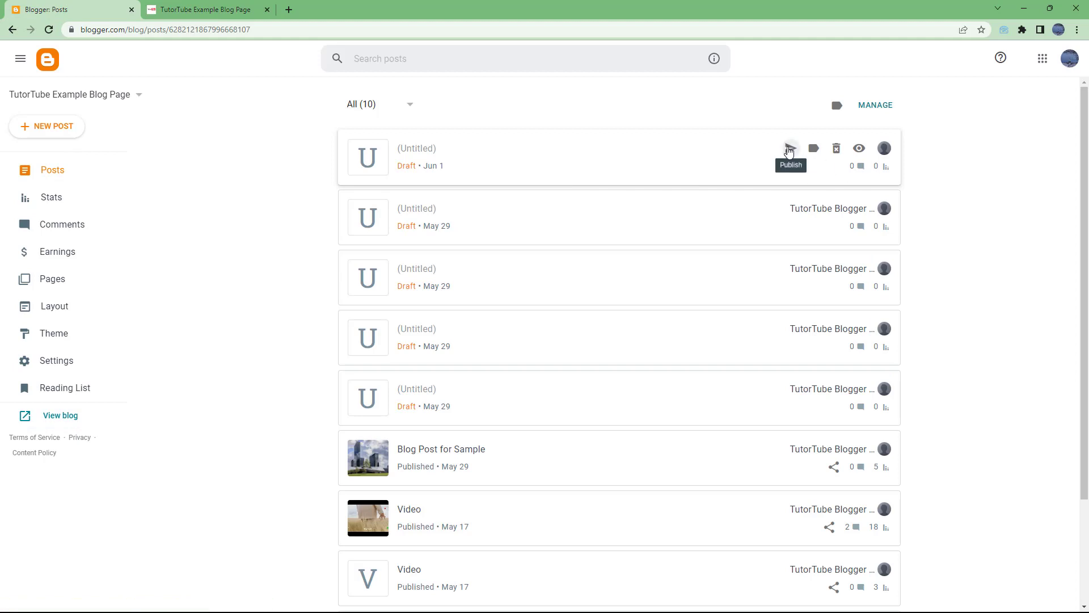
left_click(792, 332)
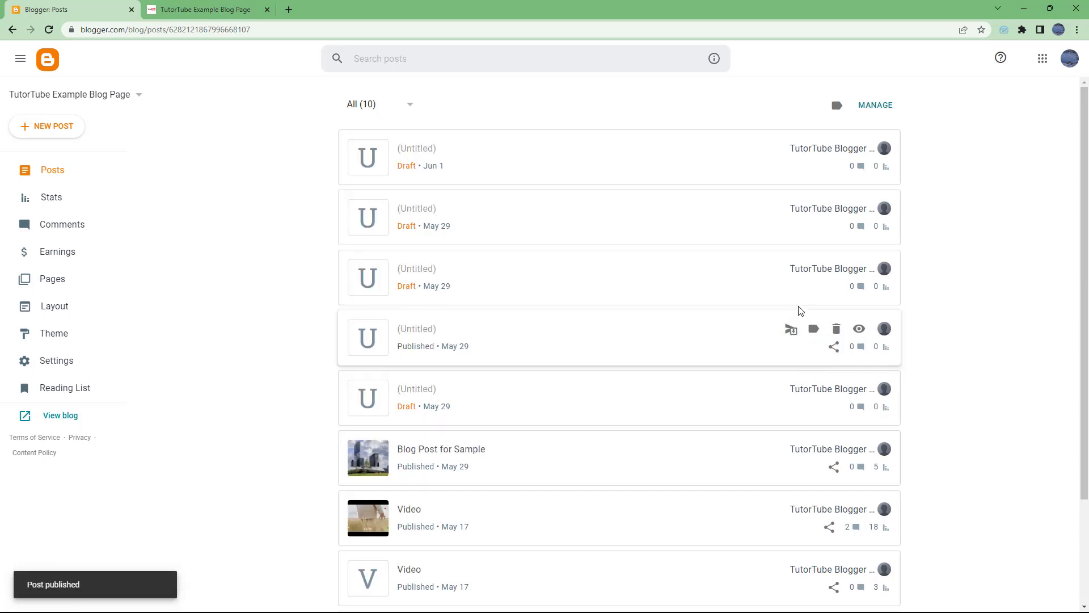
left_click(790, 268)
left_click(790, 208)
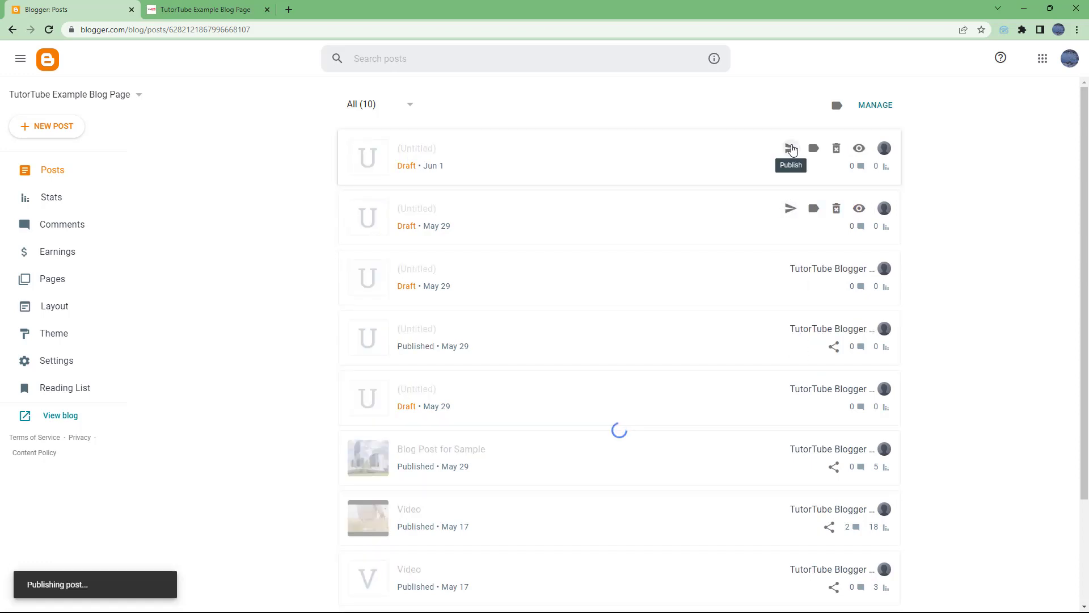
left_click(792, 148)
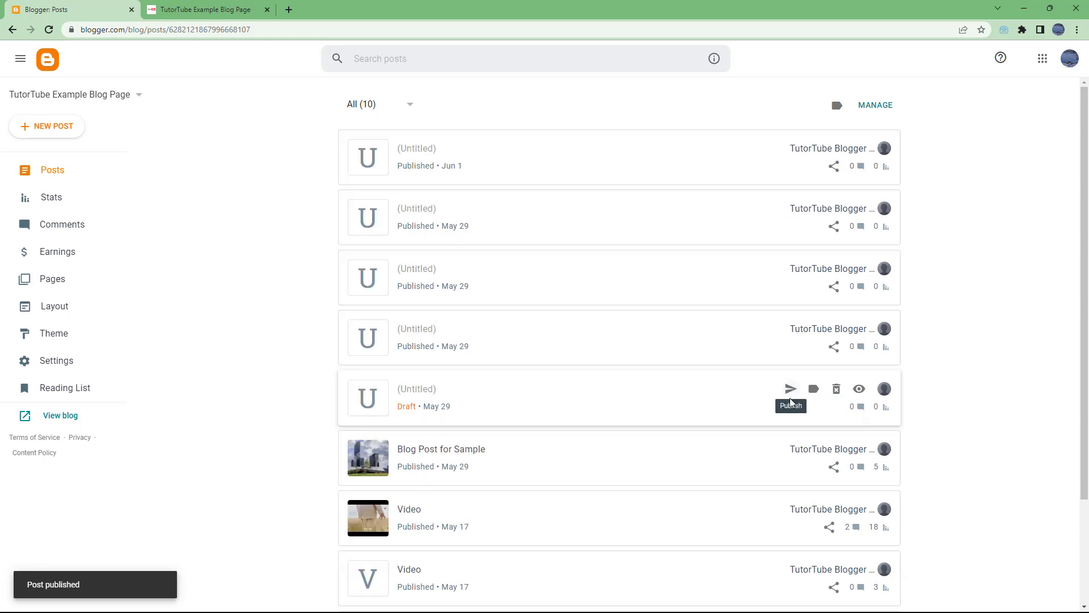
left_click(791, 401)
left_click(202, 9)
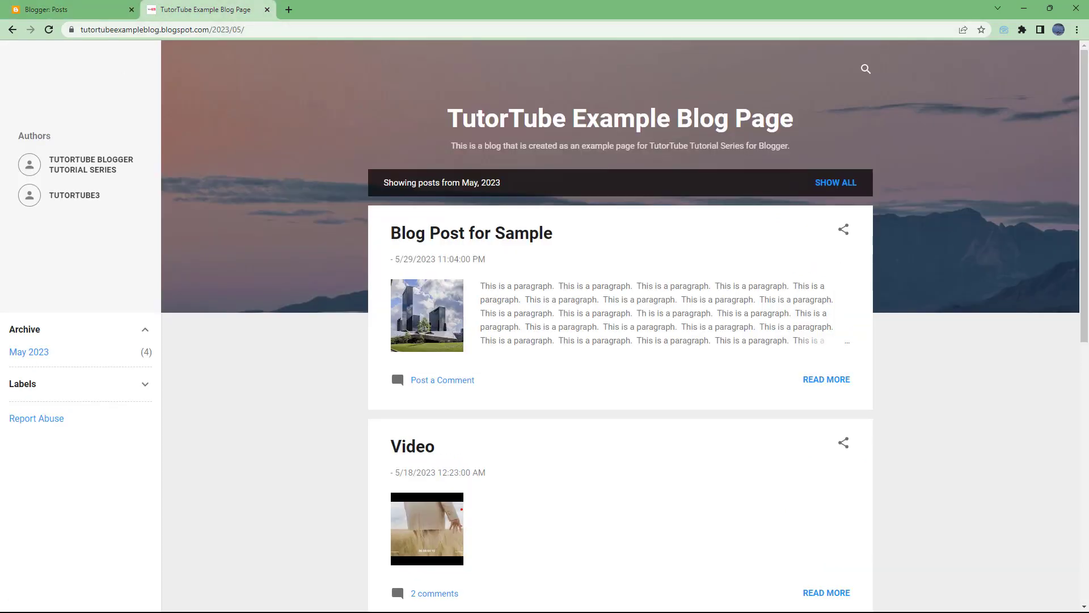
- Reload the blog, view the June 2023 archive, then go back to the Posts dashboard
left_click(50, 31)
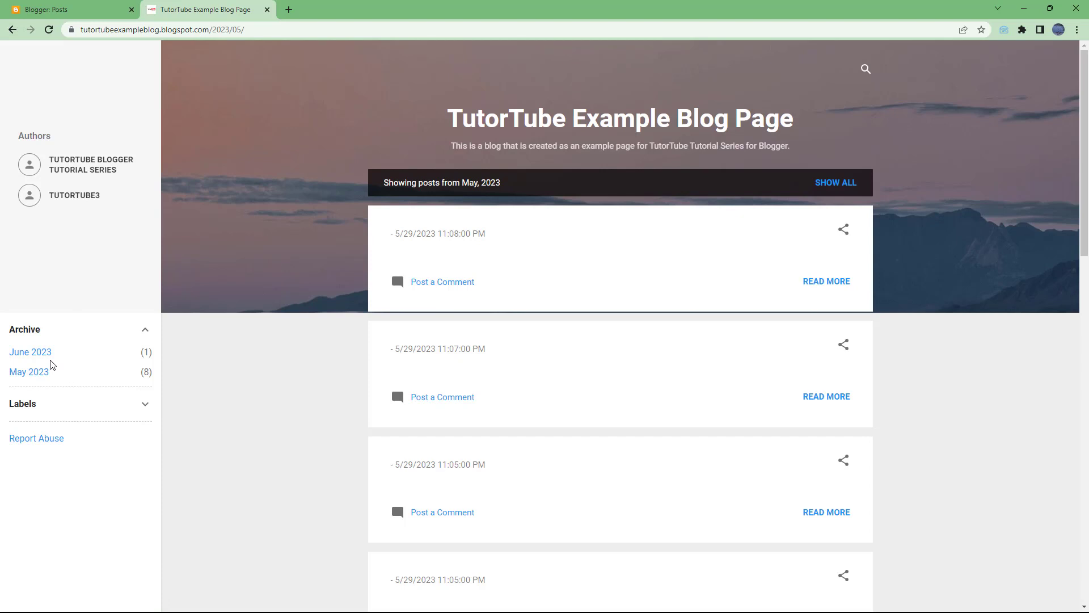
left_click(49, 358)
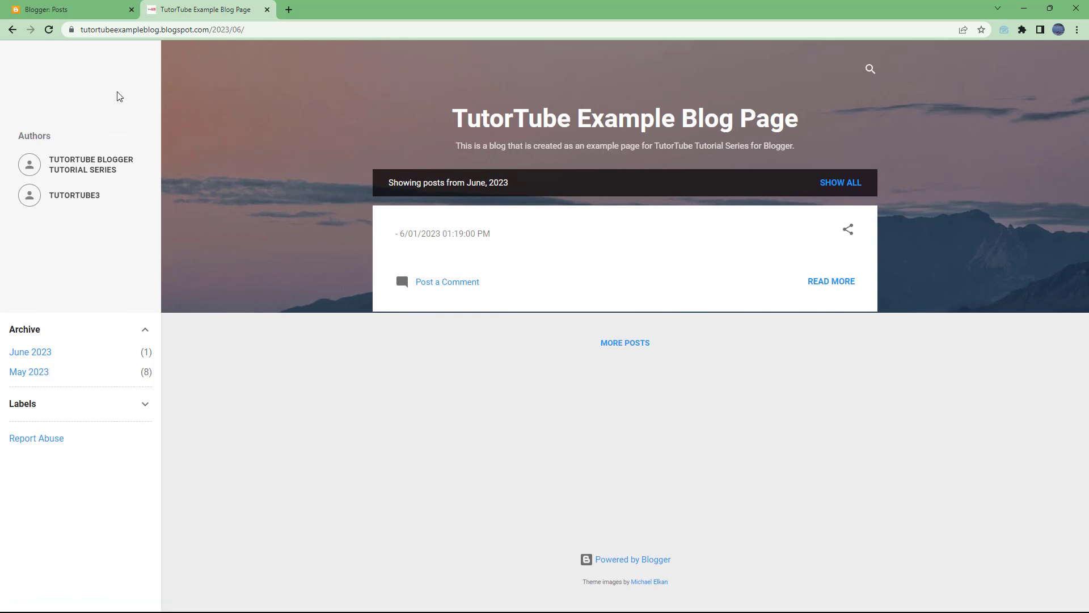
left_click(89, 10)
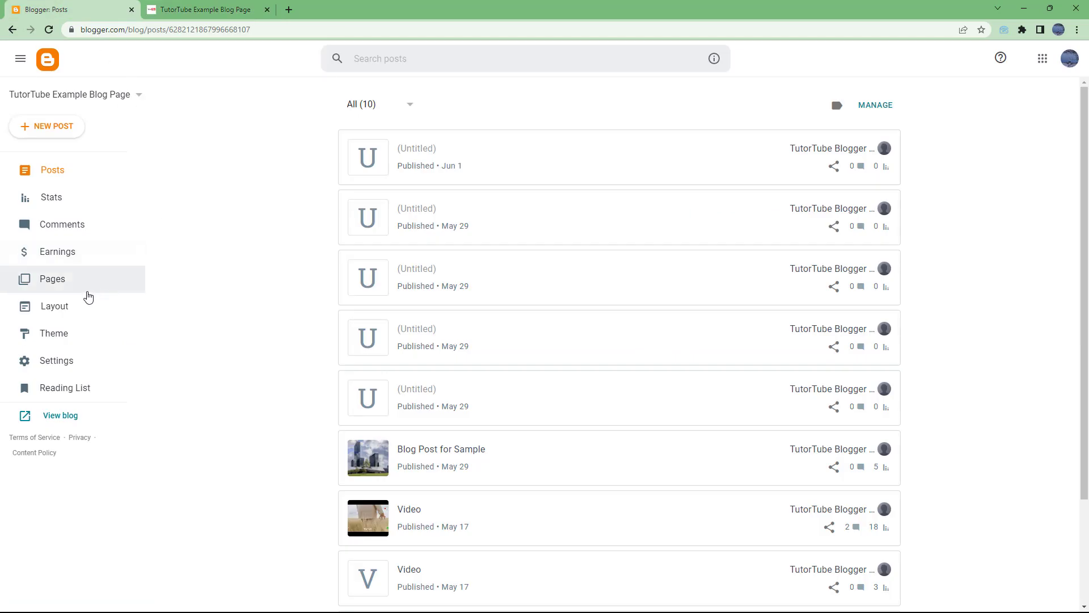
- Open the Layout page, glance at the live blog, and come back to Layout
left_click(77, 309)
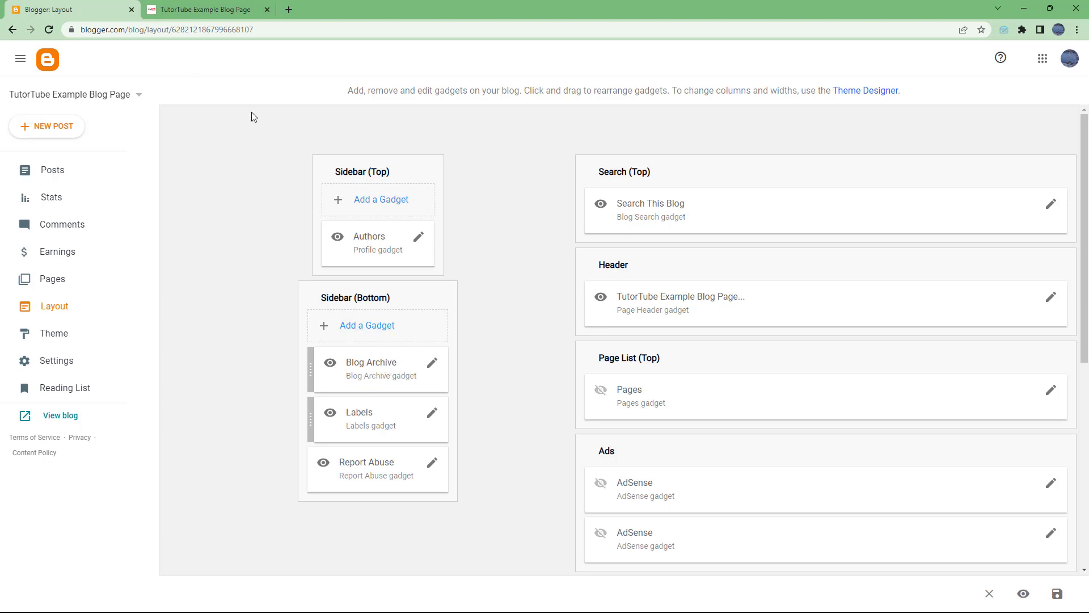
left_click(229, 10)
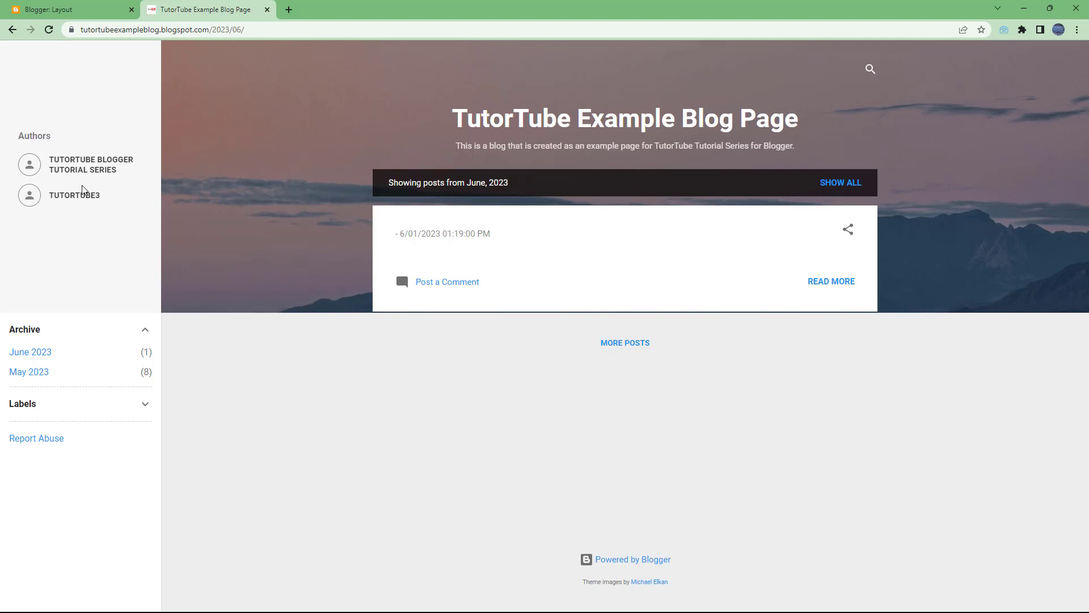
left_click(69, 9)
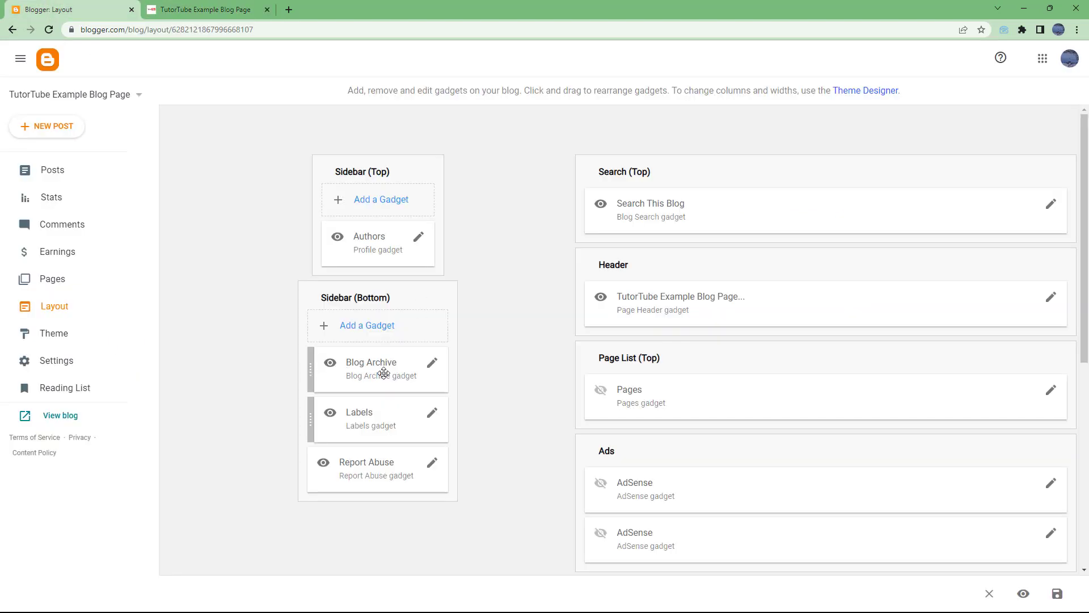
- Switch off Show this widget for Blog Archive, save, and reload the blog to confirm it's gone
left_click(433, 362)
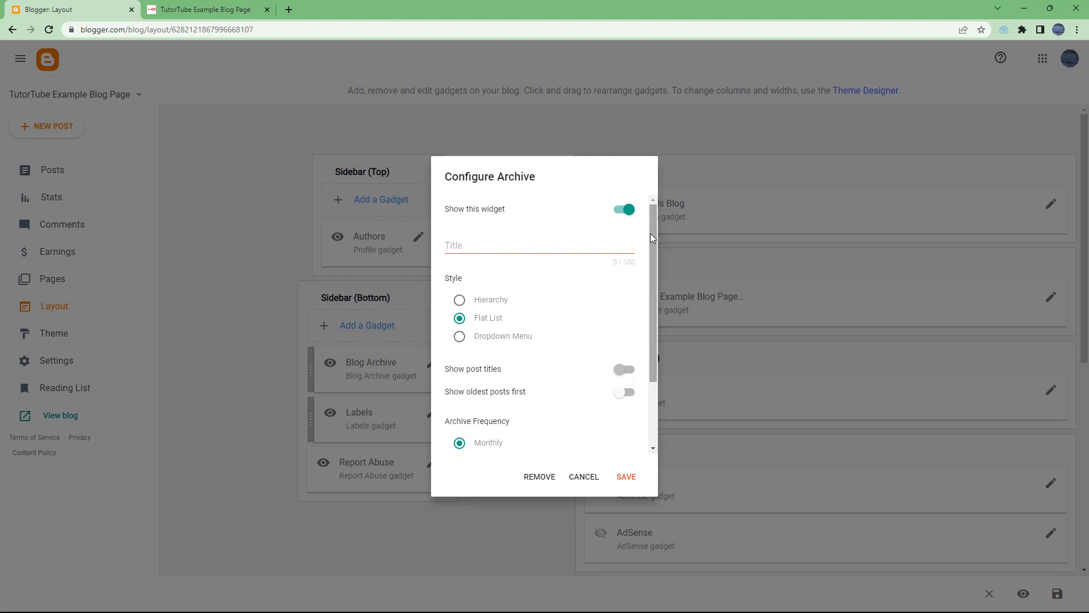
left_click_drag(651, 233, 632, 209)
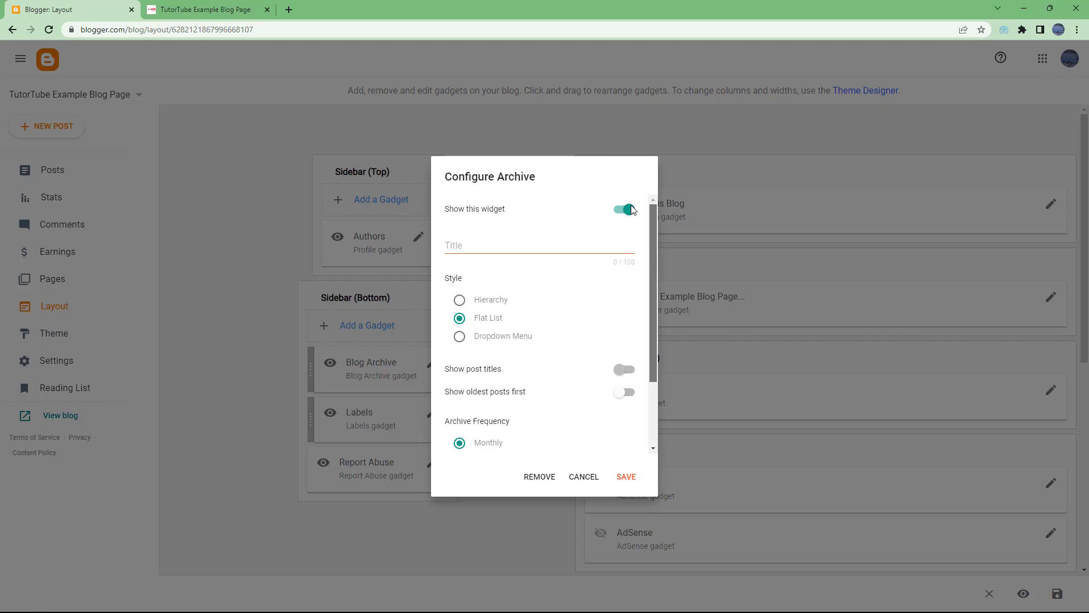
left_click(626, 210)
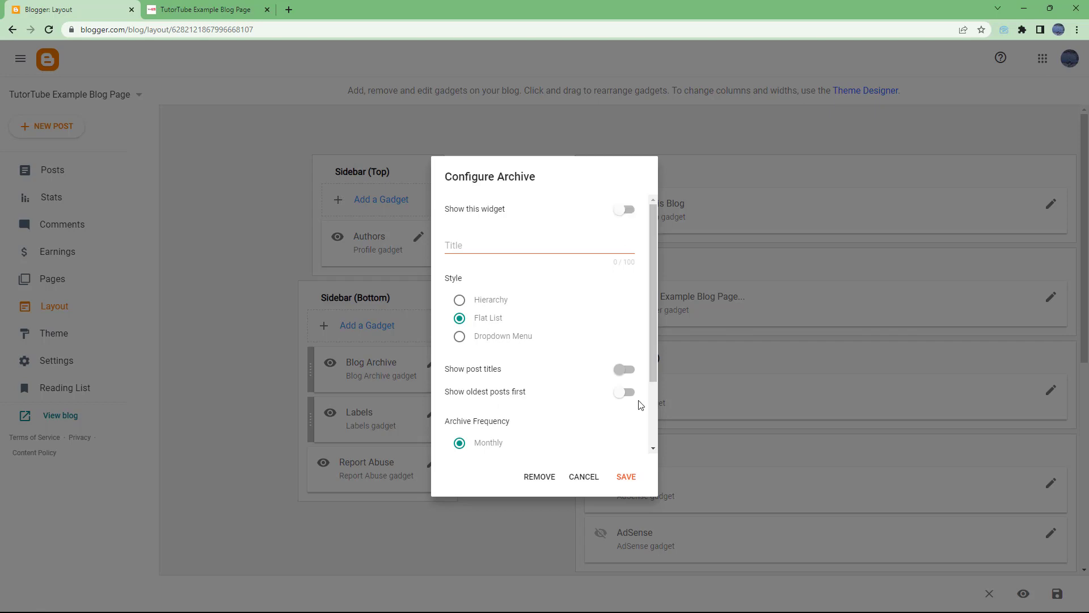
left_click(627, 476)
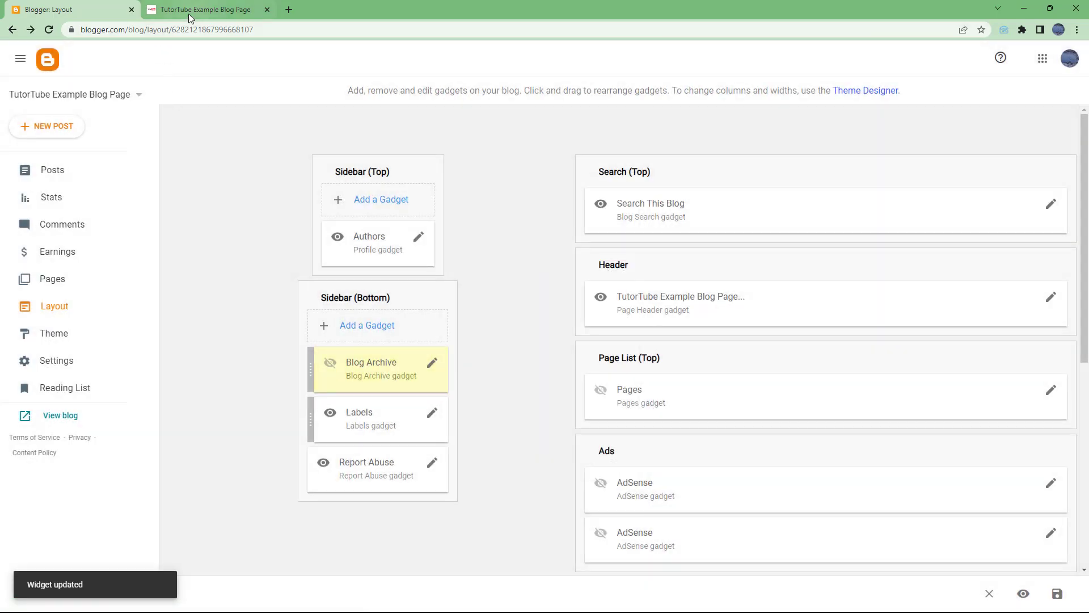
left_click(193, 9)
key("F5")
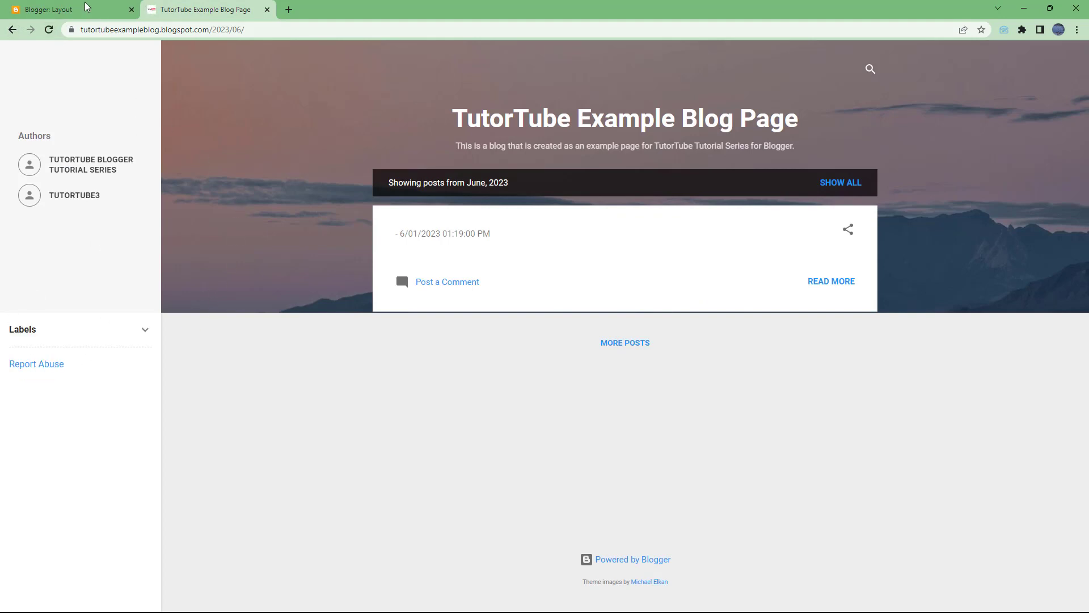
- Reopen the Blog Archive gadget, choose Dropdown Menu style, and title it Past Posts
key("ctrl+shift+Tab")
left_click(432, 363)
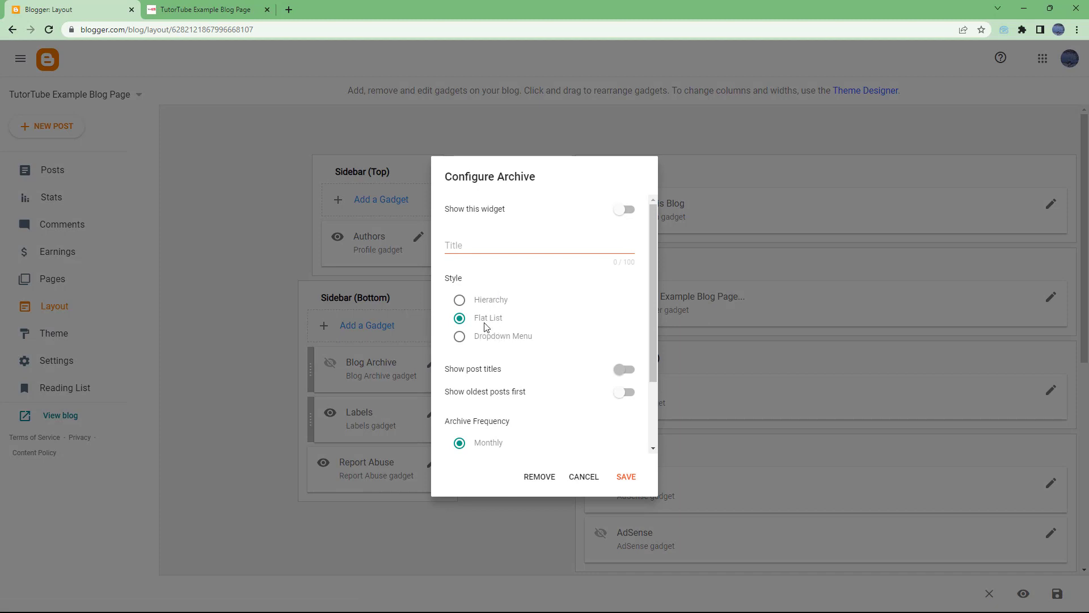
left_click(460, 339)
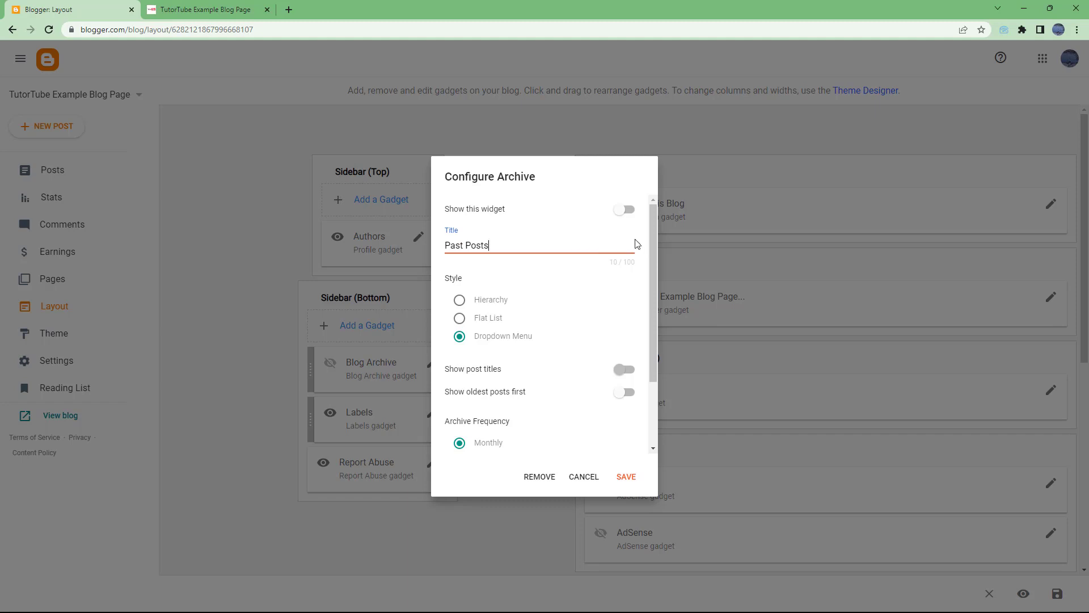
left_click(625, 369)
- List oldest posts first, archive weekly, and format week dates like January 9
left_click(627, 392)
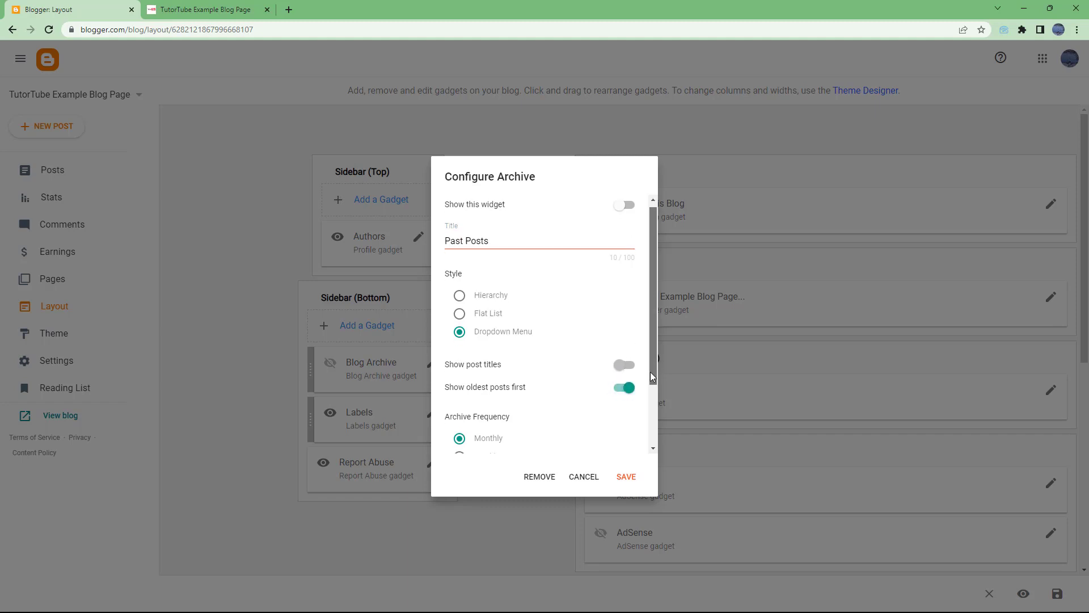
scroll(650, 373, "down", 2)
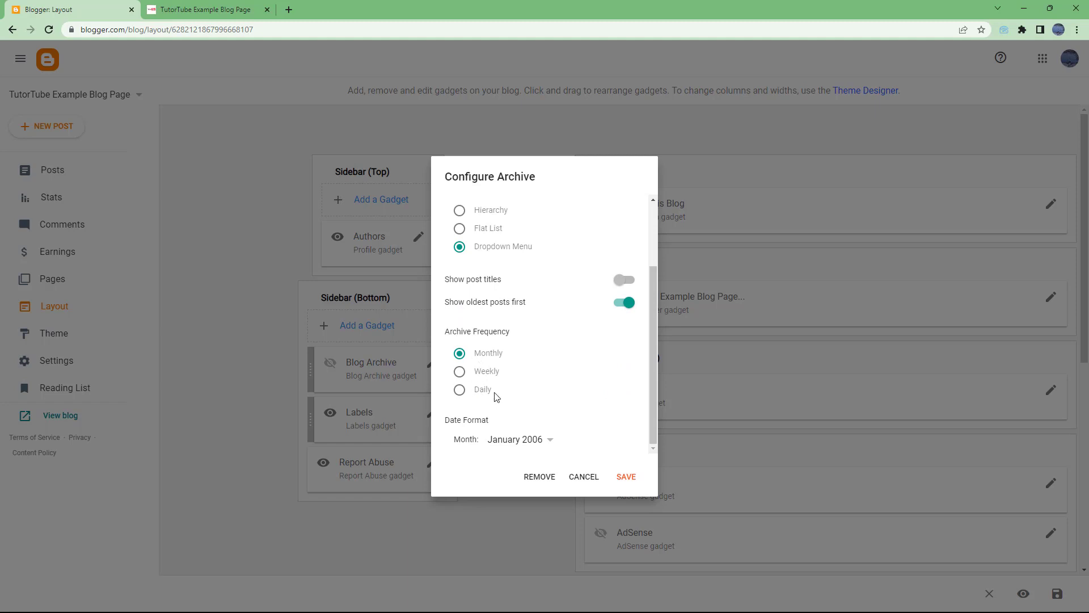
left_click(460, 372)
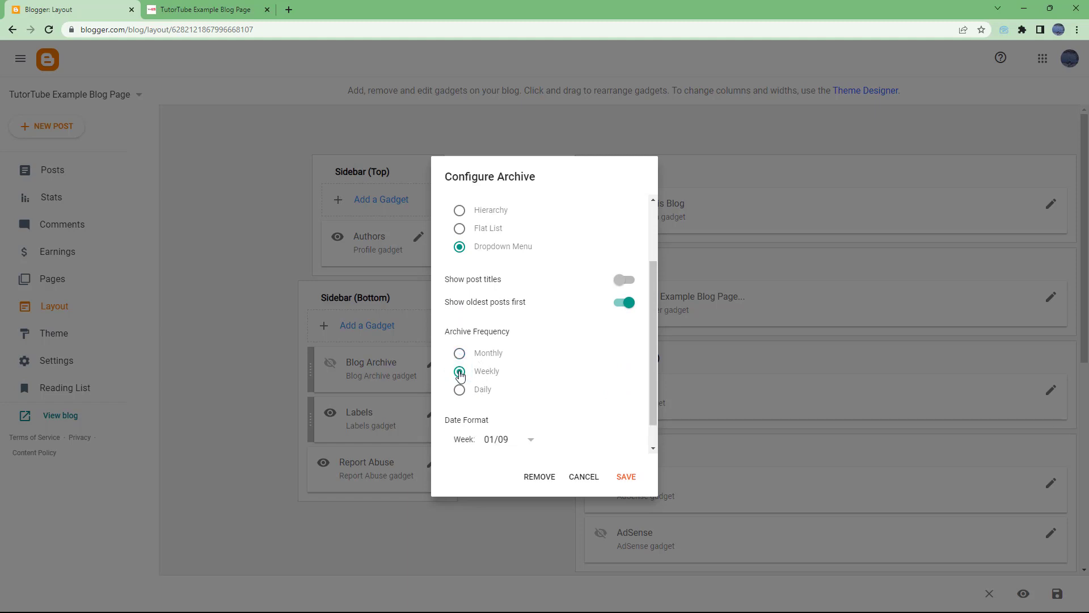
left_click(528, 445)
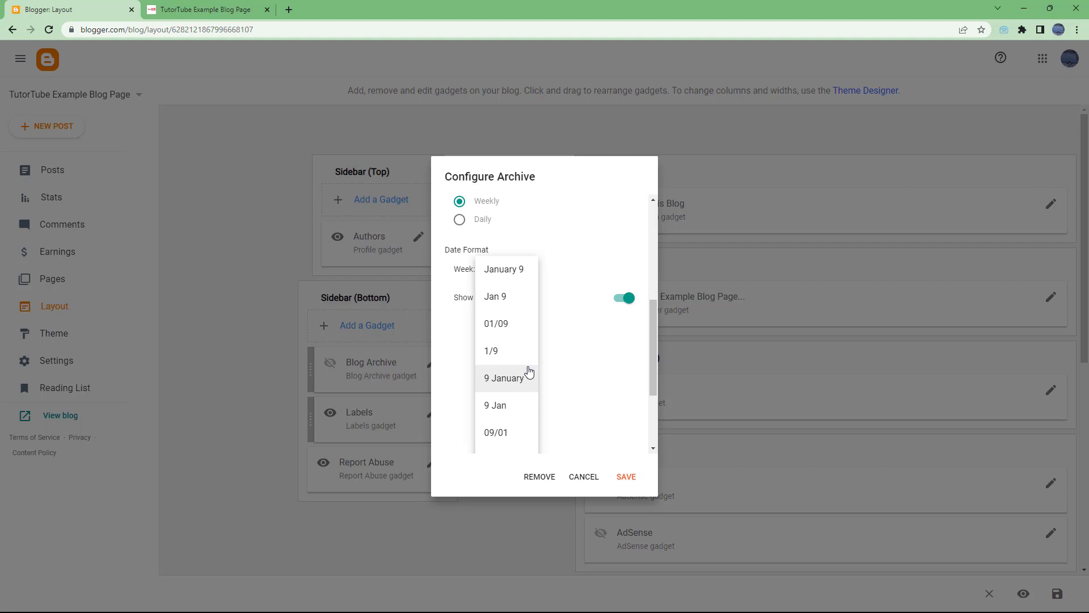
scroll(528, 375, "down", 2)
scroll(522, 331, "up", 1)
scroll(522, 331, "up", 2)
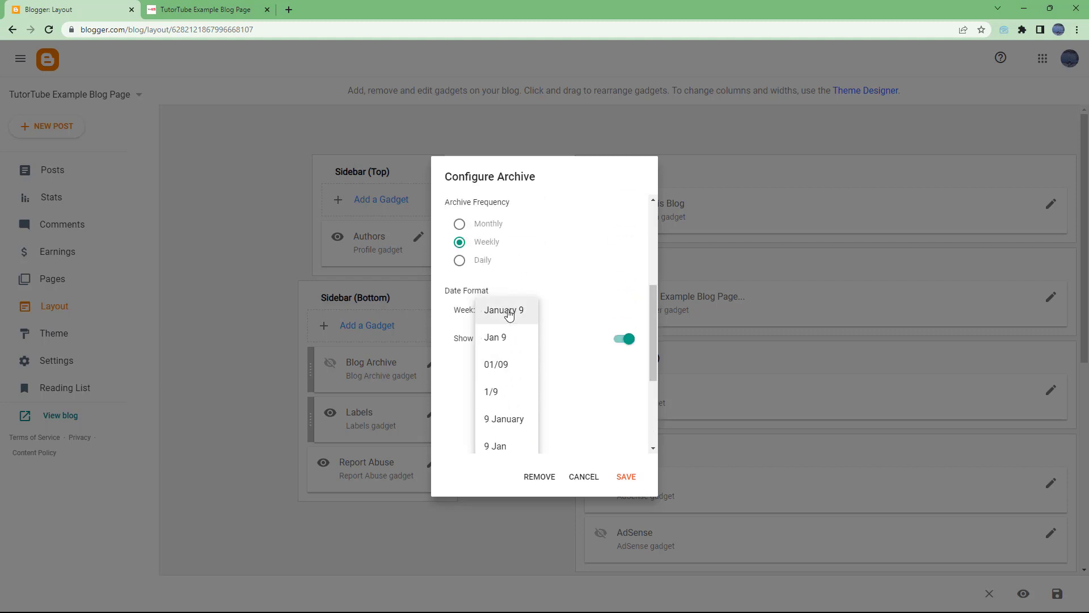
left_click(505, 309)
- Turn Show this widget back on, save the gadget, and go to the live blog
scroll(578, 309, "up", 3)
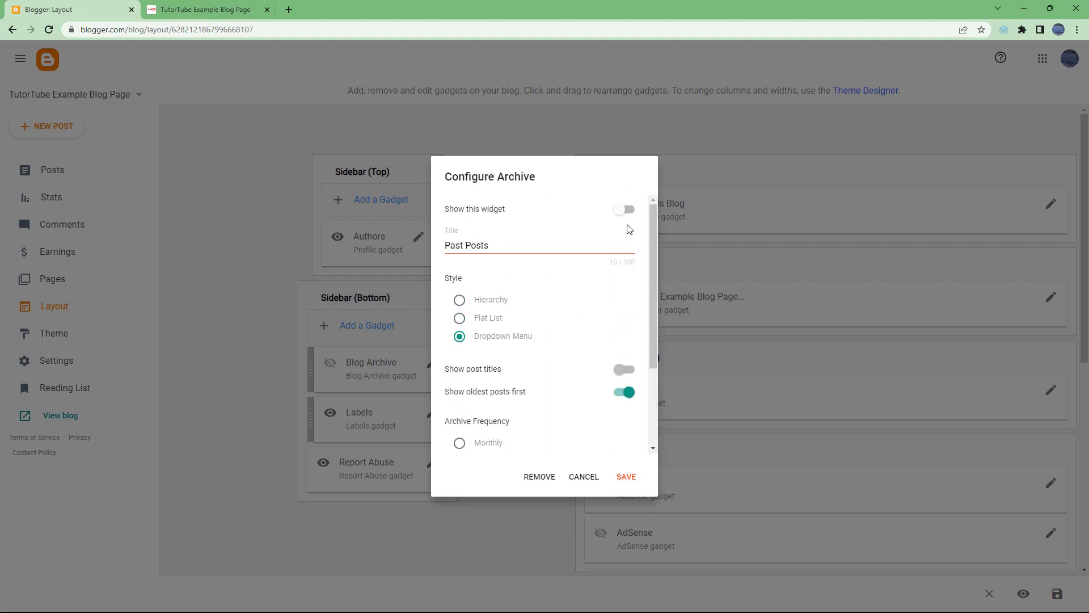
left_click(624, 210)
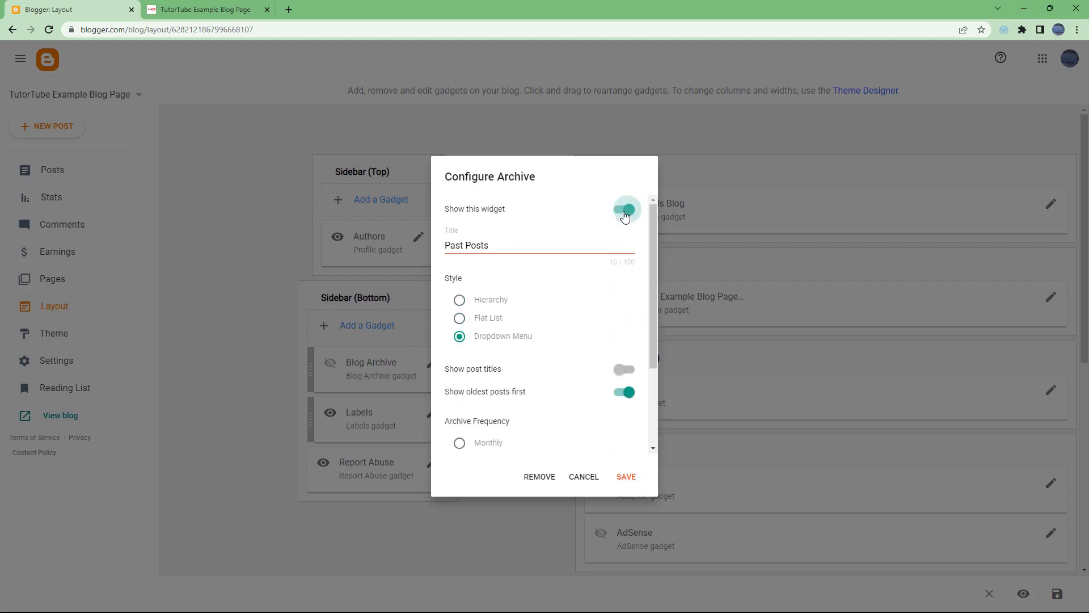
left_click(628, 481)
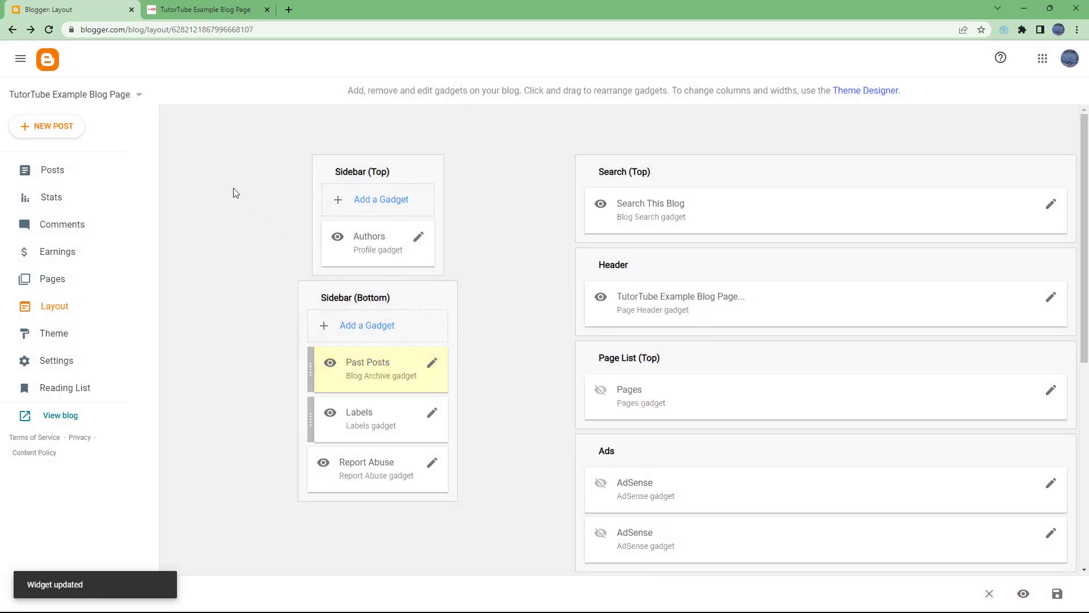
key("ctrl+Tab")
- Reload the blog, open the May 28 - June 4 and May 14 - May 21 weeks, then return to Layout
left_click(55, 32)
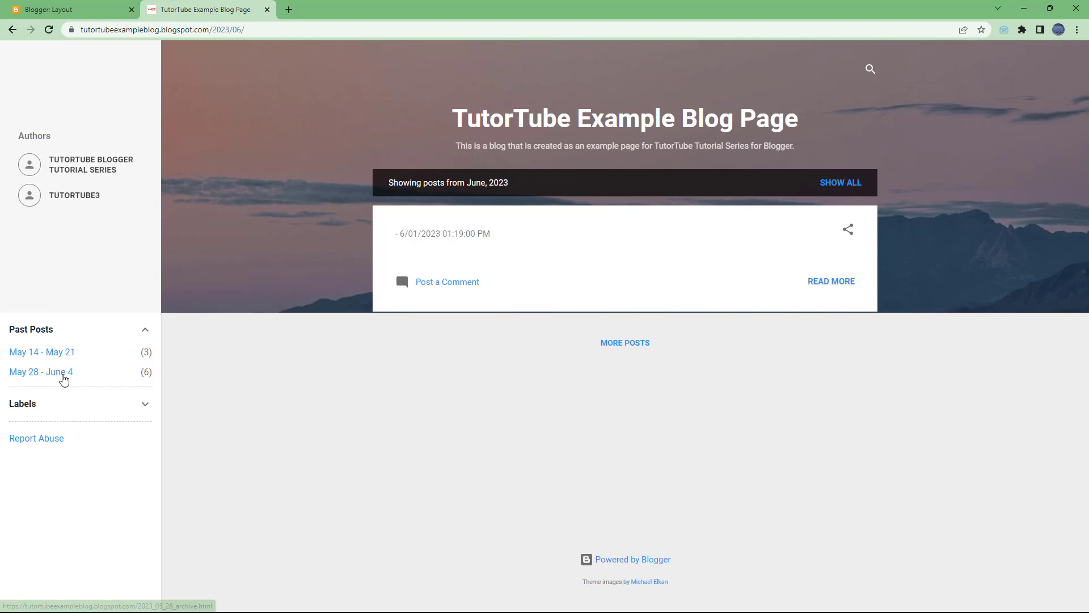
left_click(70, 372)
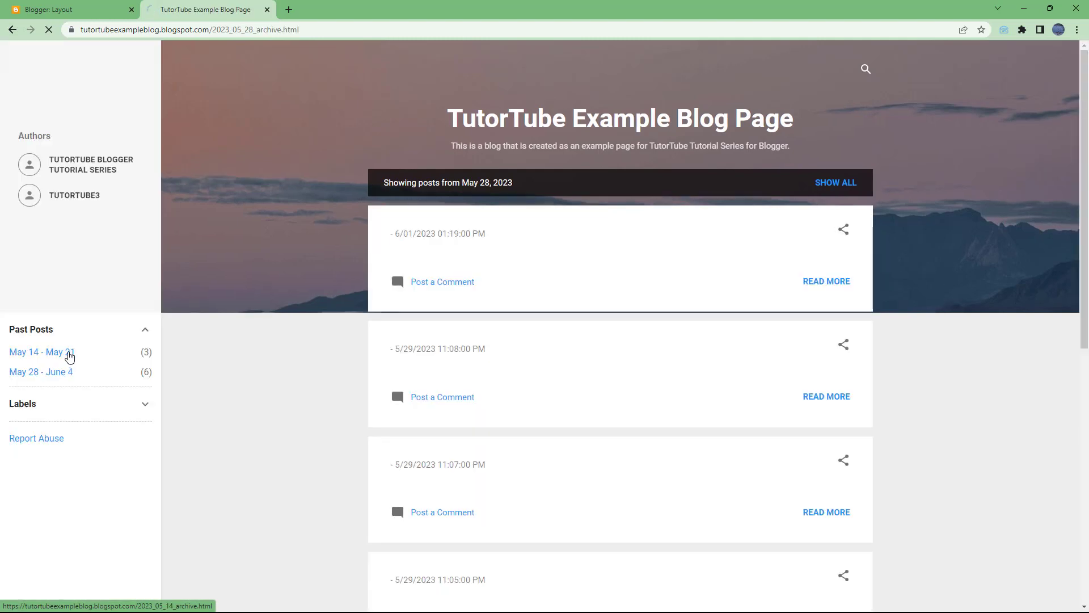
left_click(68, 352)
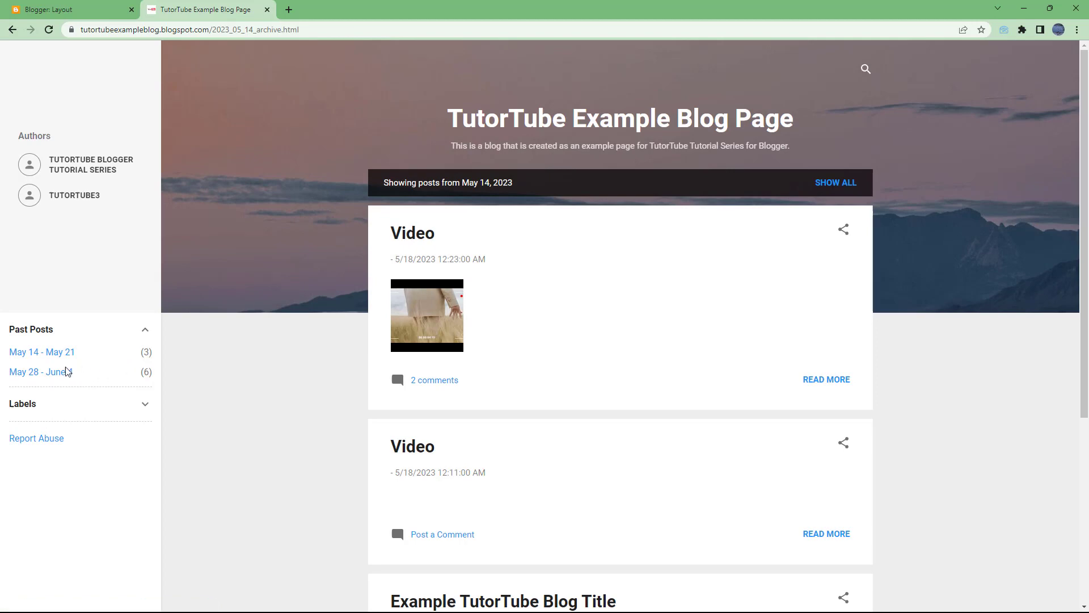
left_click(64, 11)
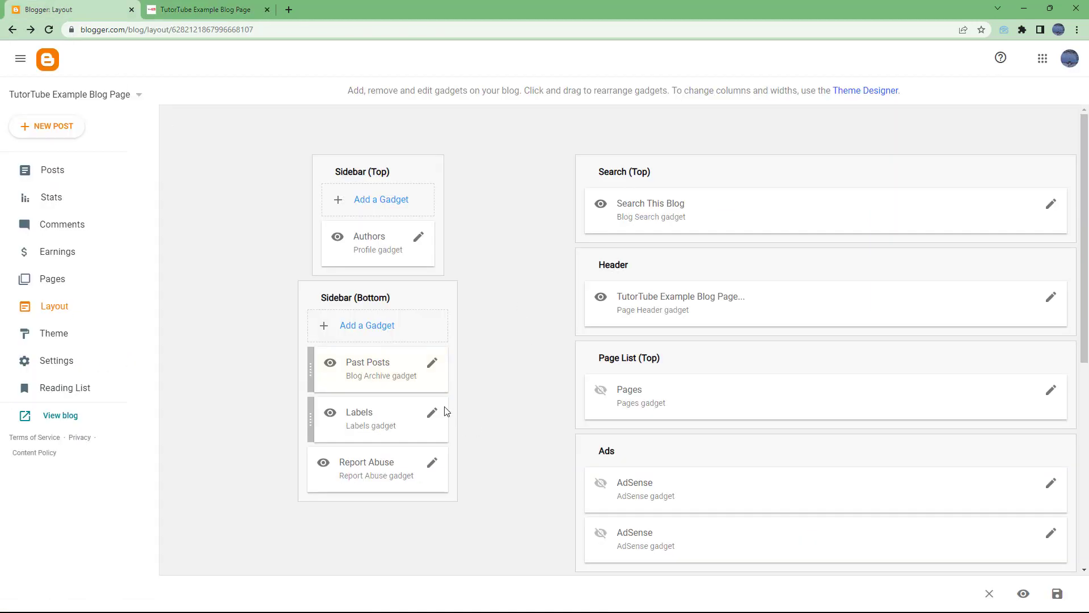
- Edit Past Posts: choose Hierarchy style, turn on Show post titles, and save
left_click(434, 369)
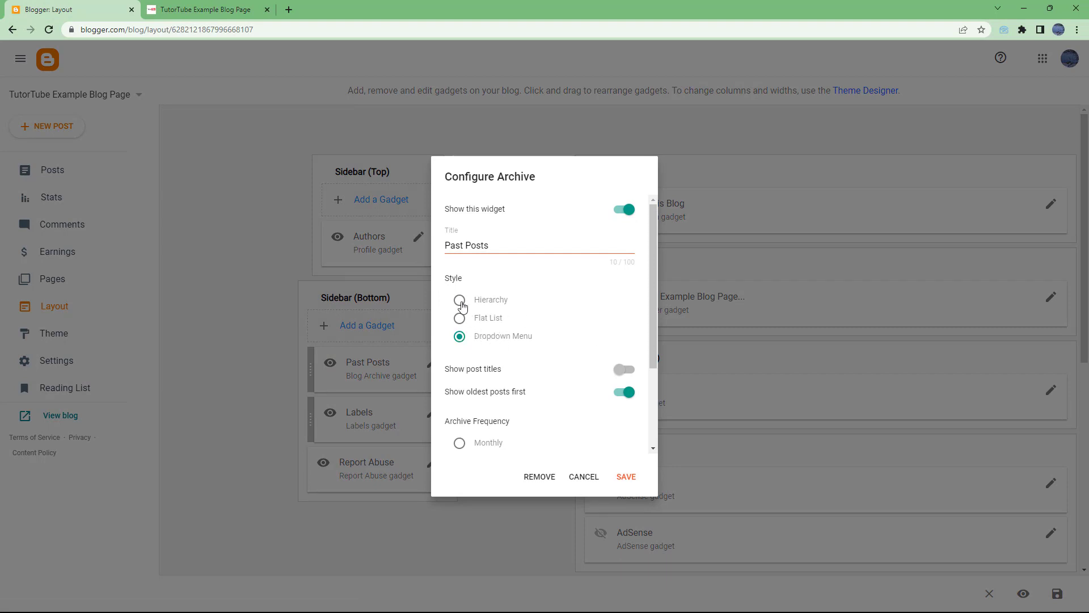
left_click(460, 302)
left_click(624, 370)
left_click_drag(651, 293, 517, 411)
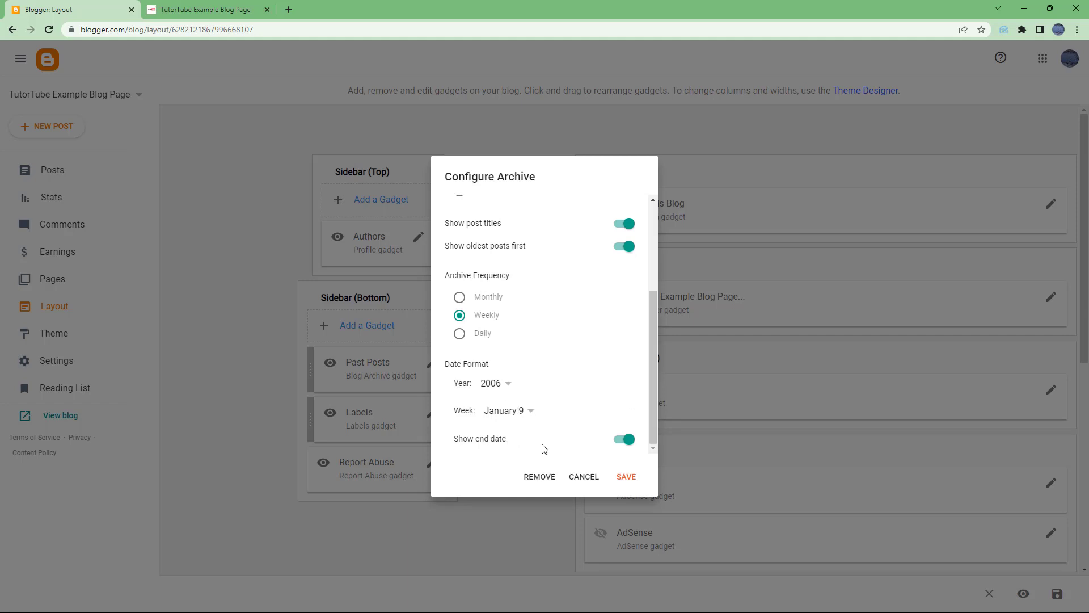
left_click(629, 478)
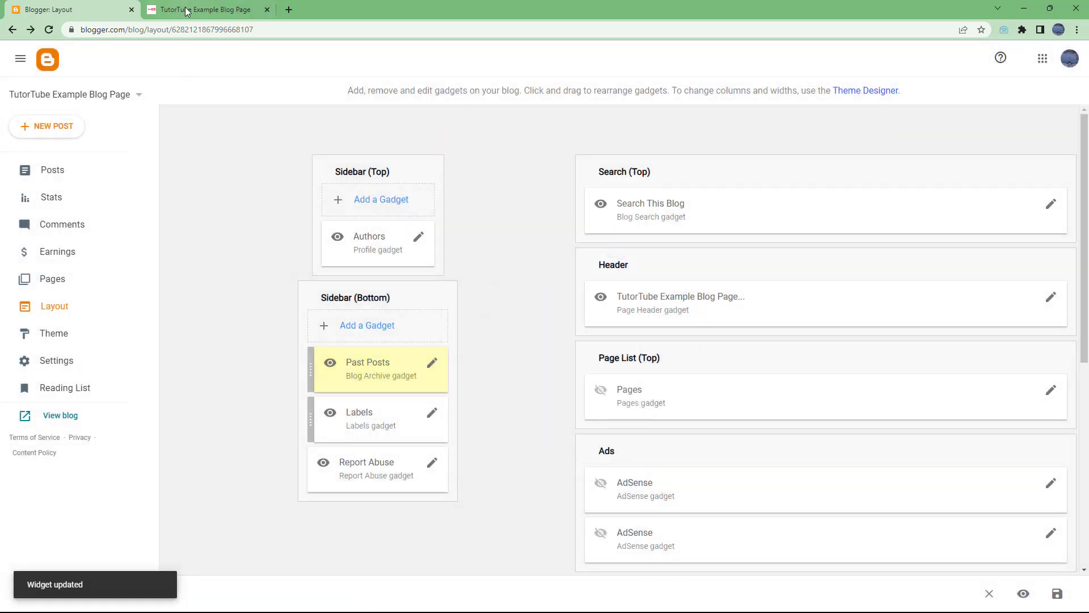
- Reload the blog, collapse and expand the Past Posts hierarchy, and open the Example TutorTube Blog Title post
left_click(193, 10)
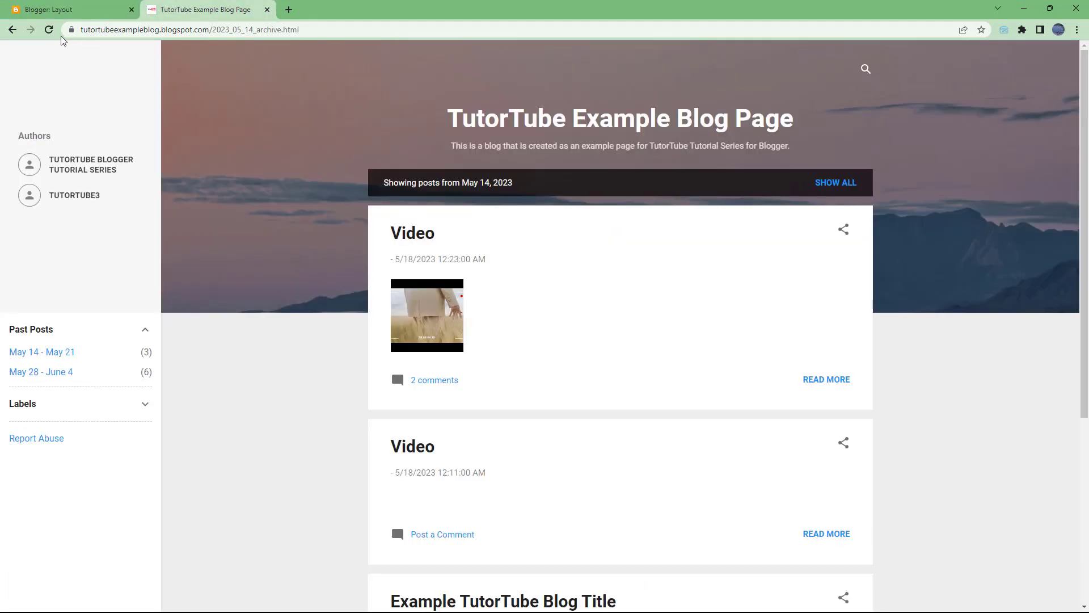
left_click(49, 29)
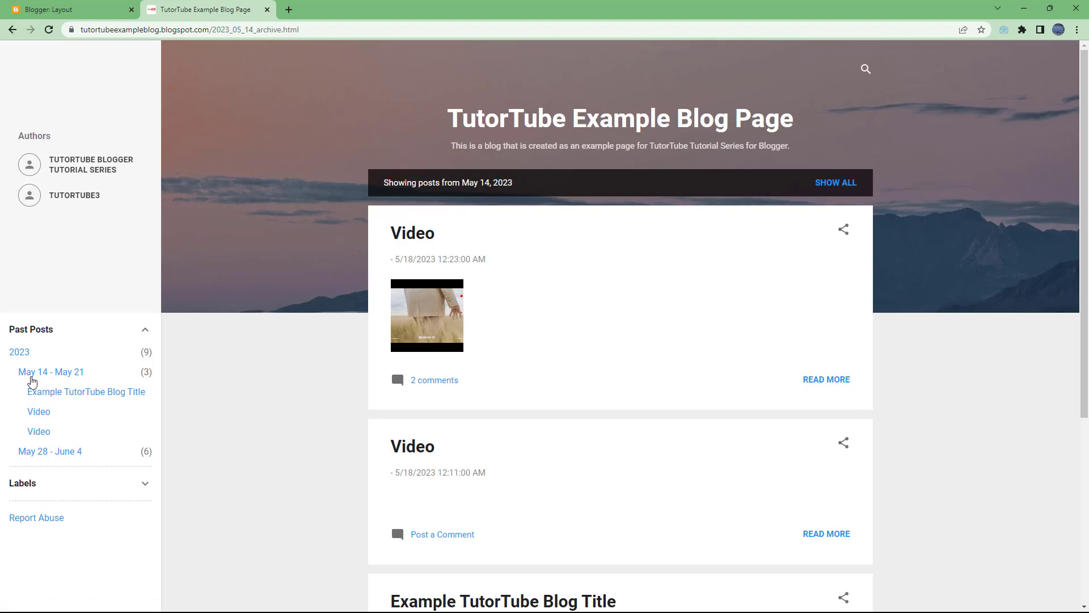
left_click(145, 334)
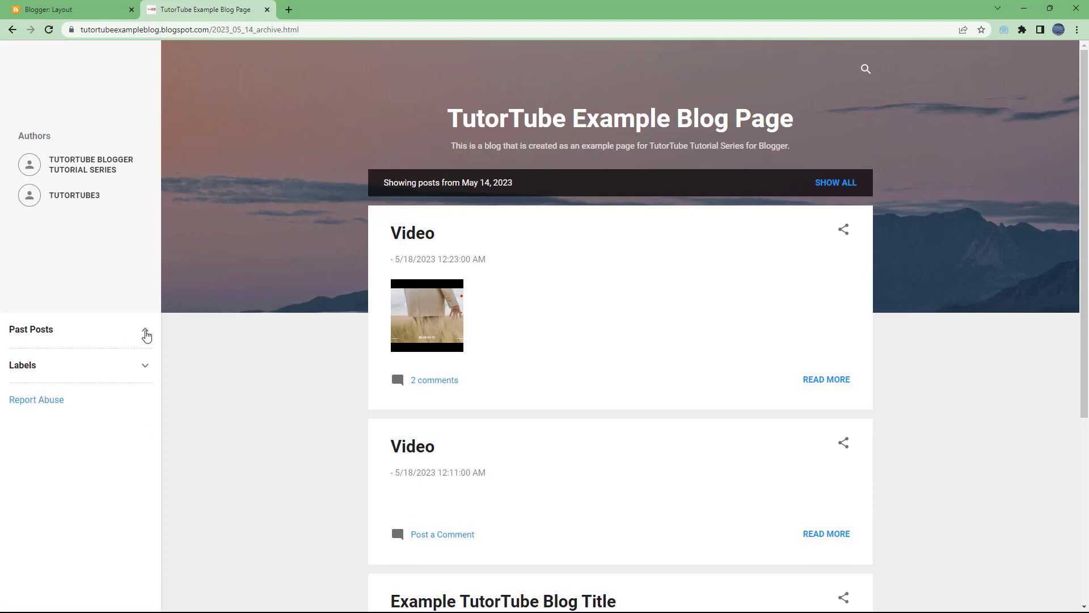
left_click(146, 336)
left_click(189, 413)
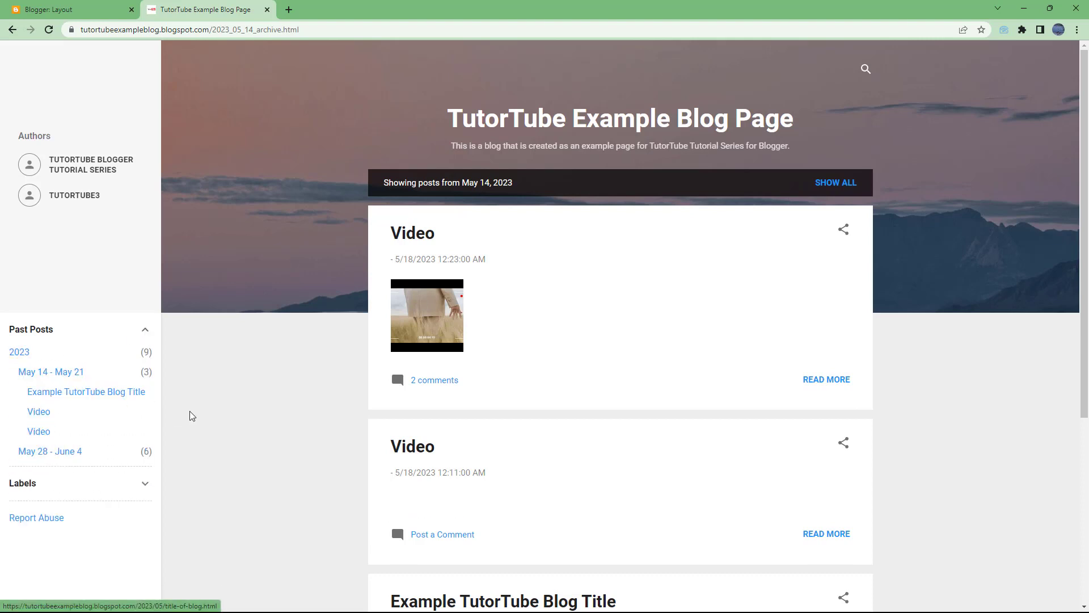
left_click(55, 391)
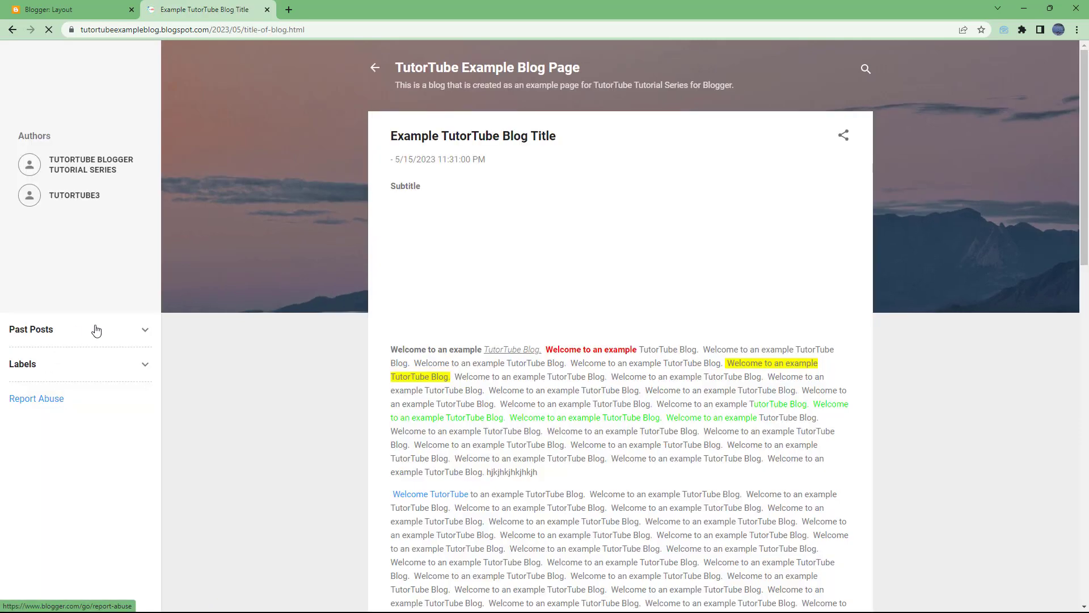
left_click(96, 330)
- Set the Past Posts Archive Frequency to Daily, save, and check the blog post page
left_click(82, 12)
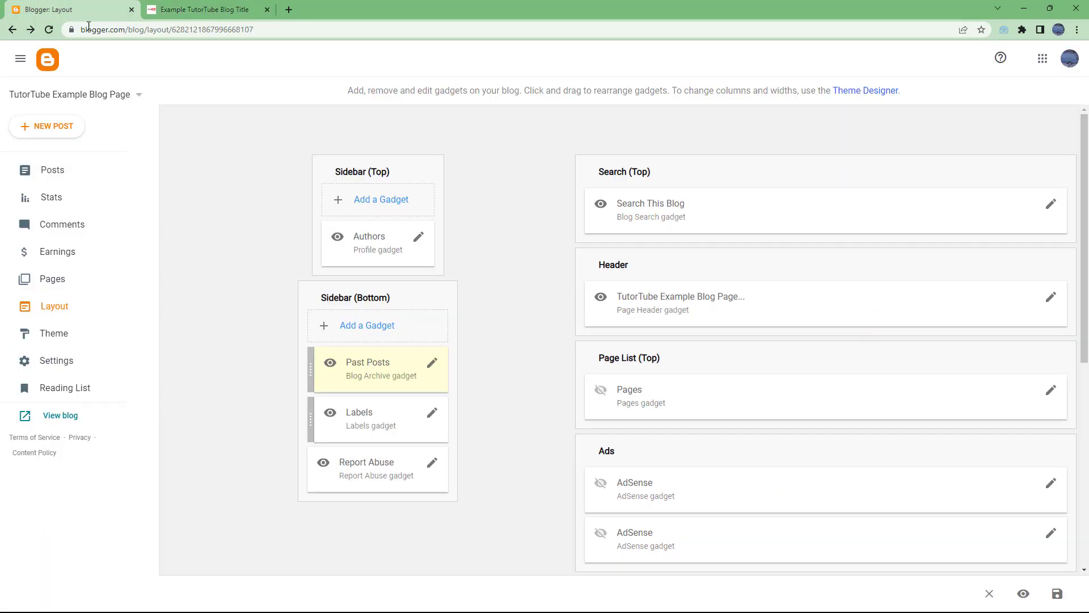
left_click(431, 364)
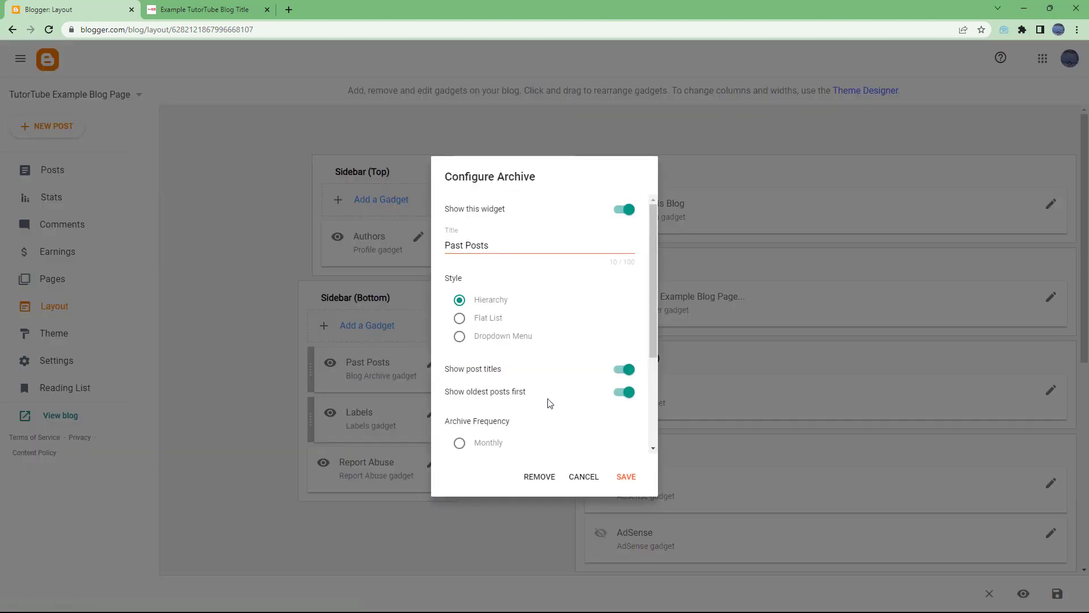
left_click_drag(652, 285, 639, 416)
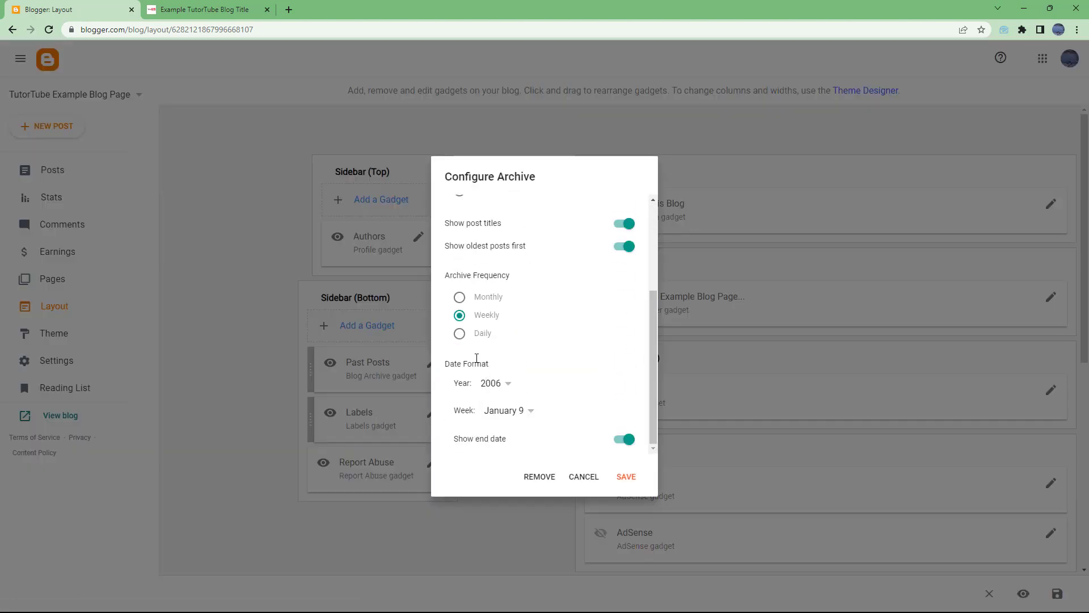
left_click(460, 336)
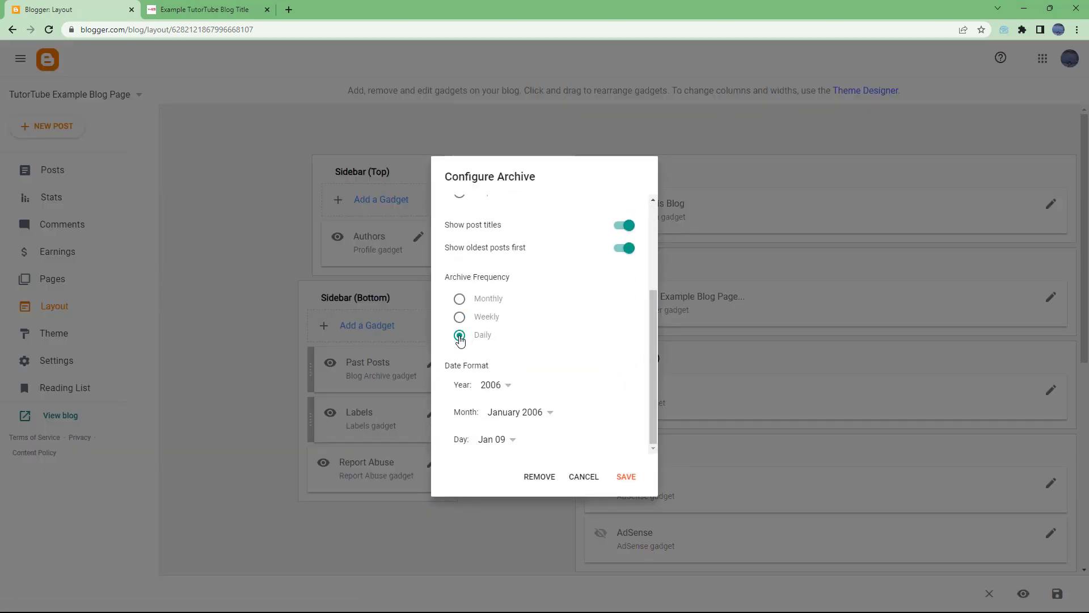
left_click(626, 477)
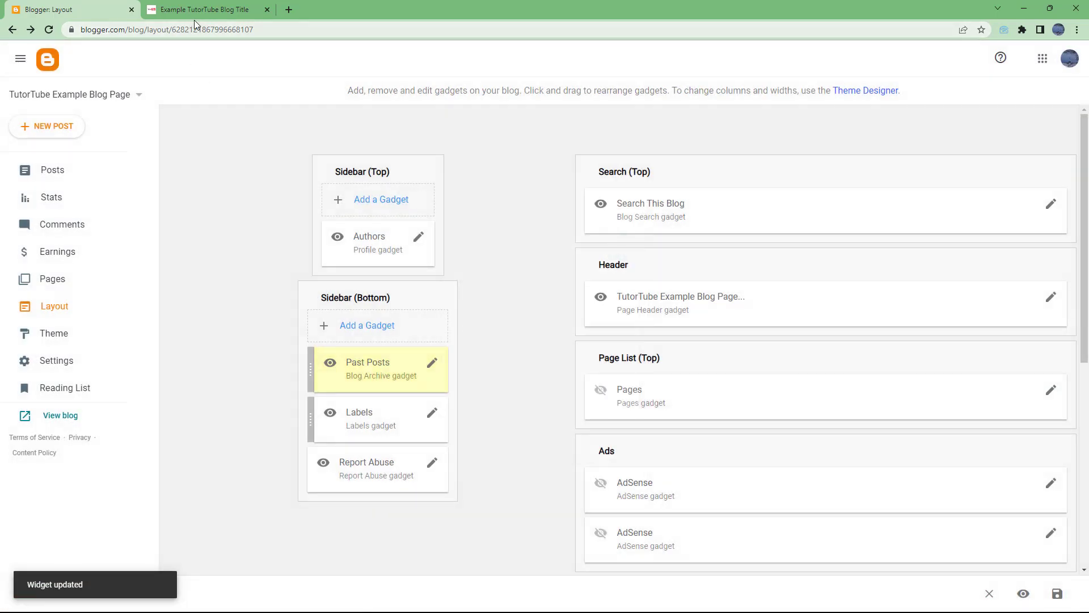
left_click(195, 17)
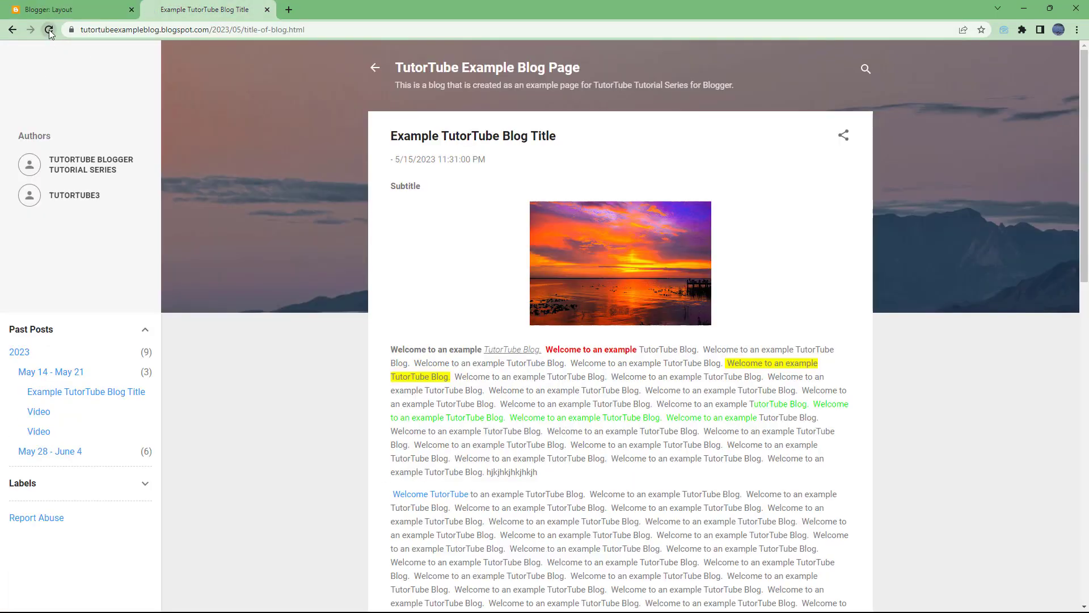